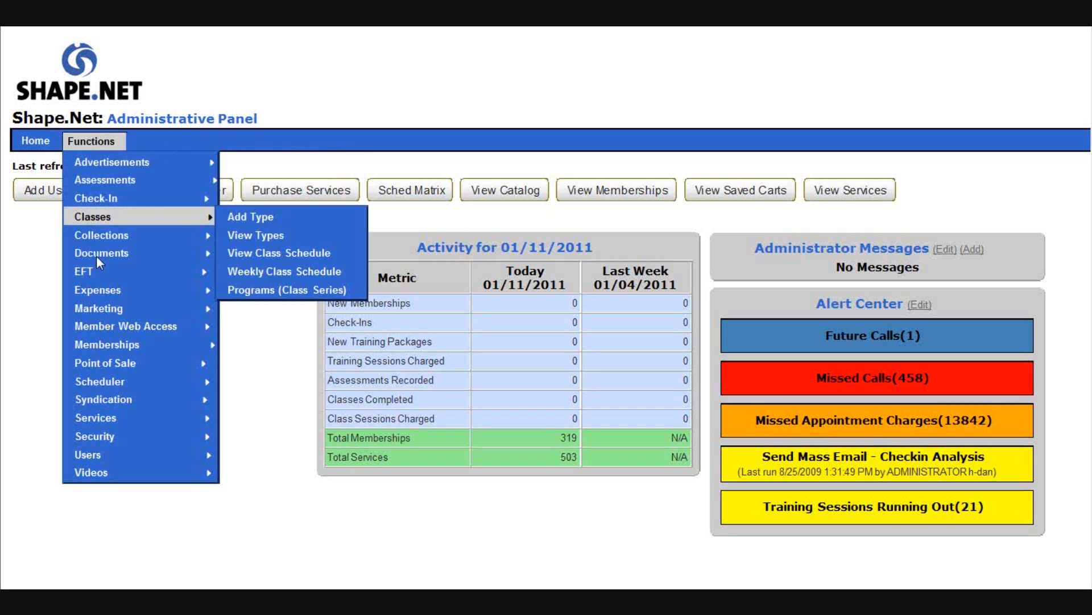
Start a new membership type named VIP-PEM7 with the description "Vip membership"
mouse_move(107, 340)
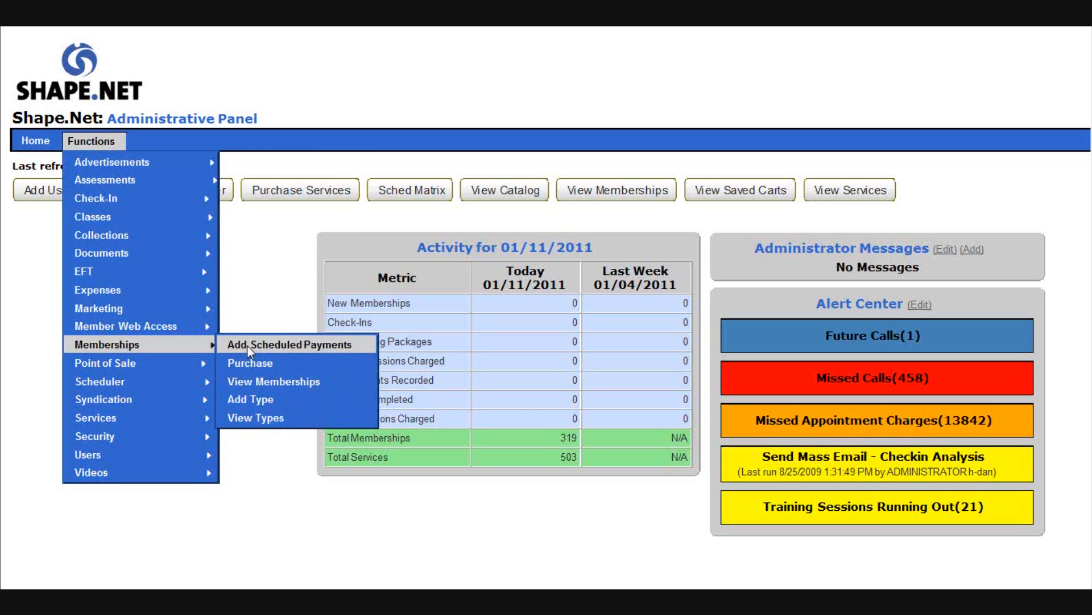
click(252, 400)
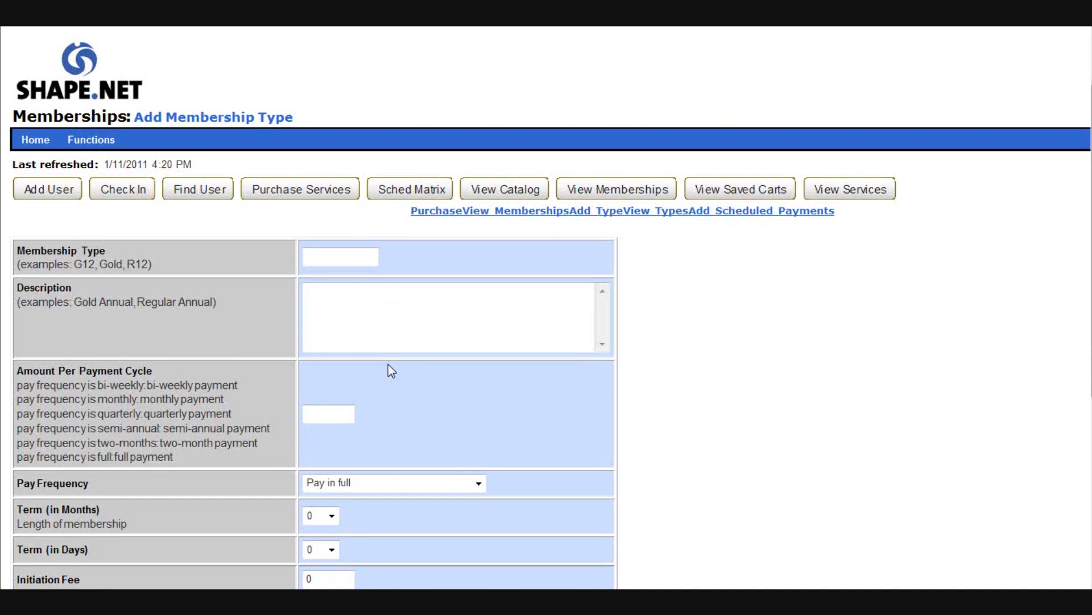
scroll(561, 378, down, 3)
scroll(559, 371, down, 3)
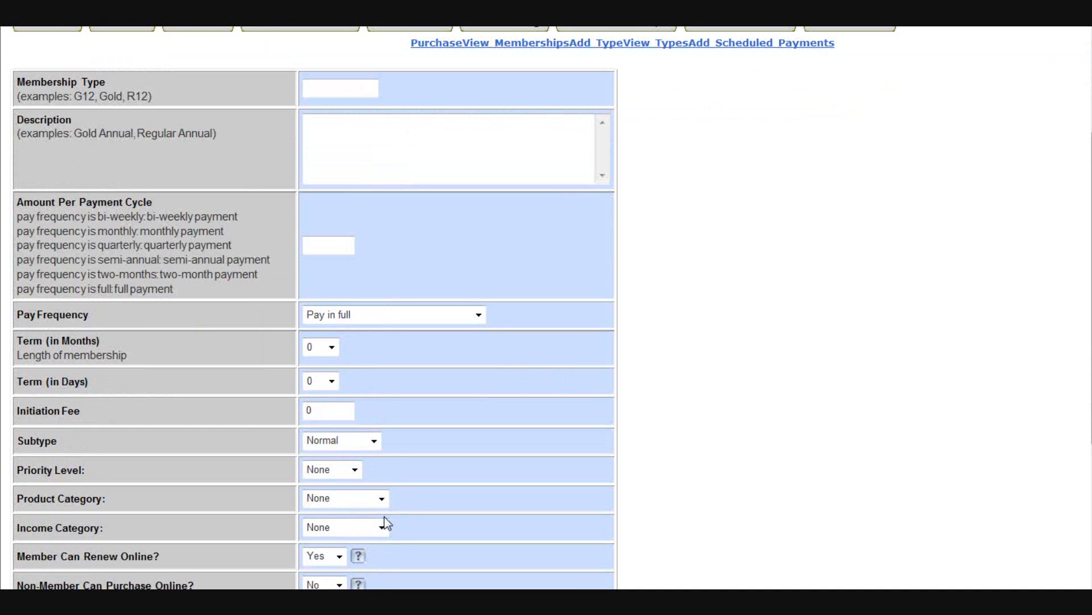
scroll(384, 516, up, 3)
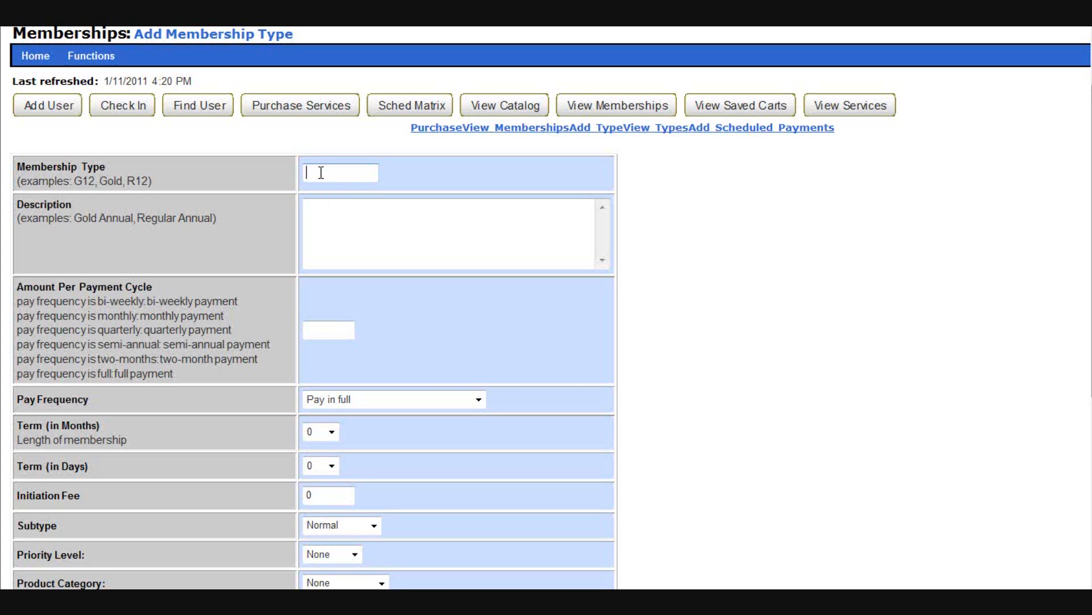
text(VIP- PEM7)
click(378, 214)
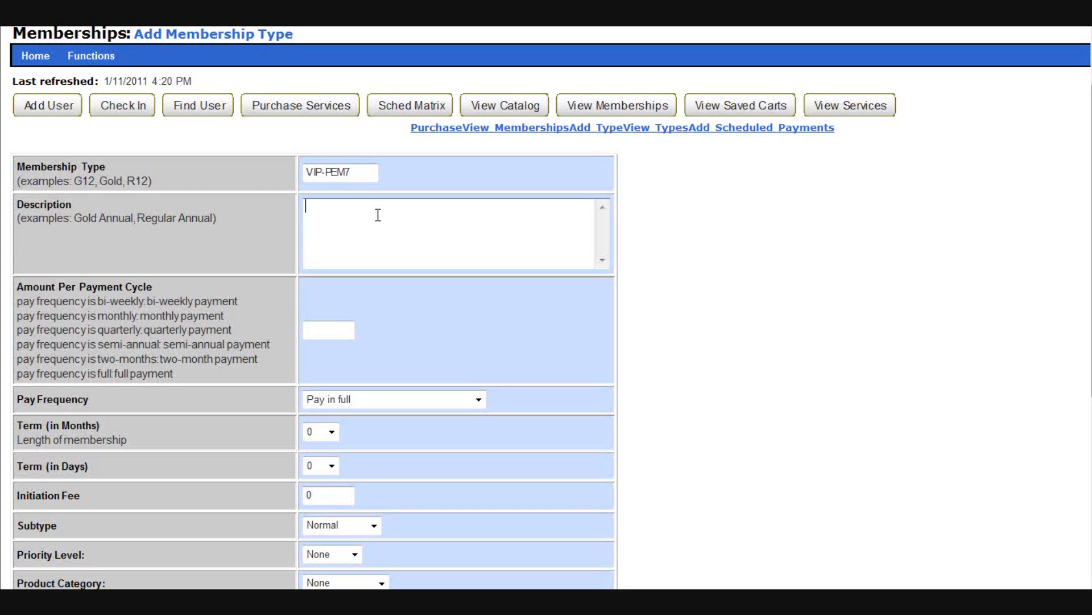
text(Vip membership)
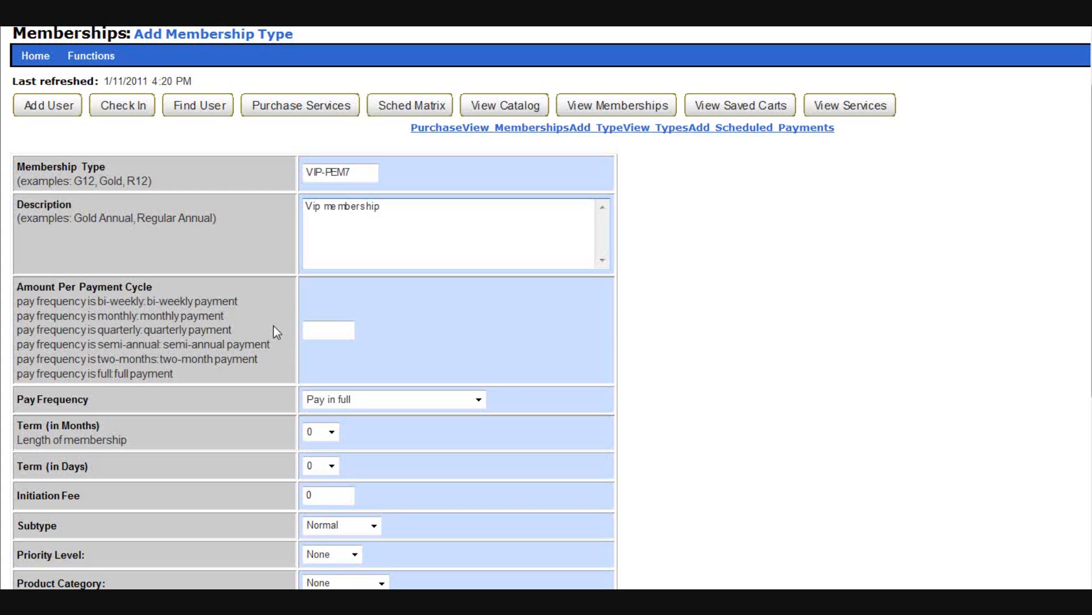
Set the membership's payment terms to 59.99 per cycle, paid every month, with a term of 12 months
click(325, 329)
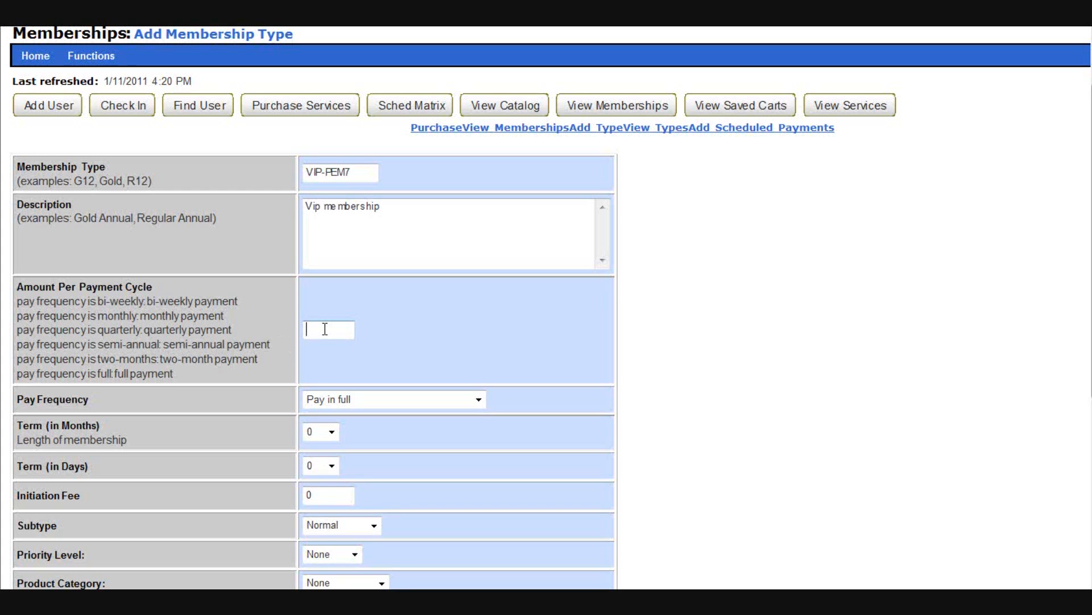
text(59.99)
click(480, 400)
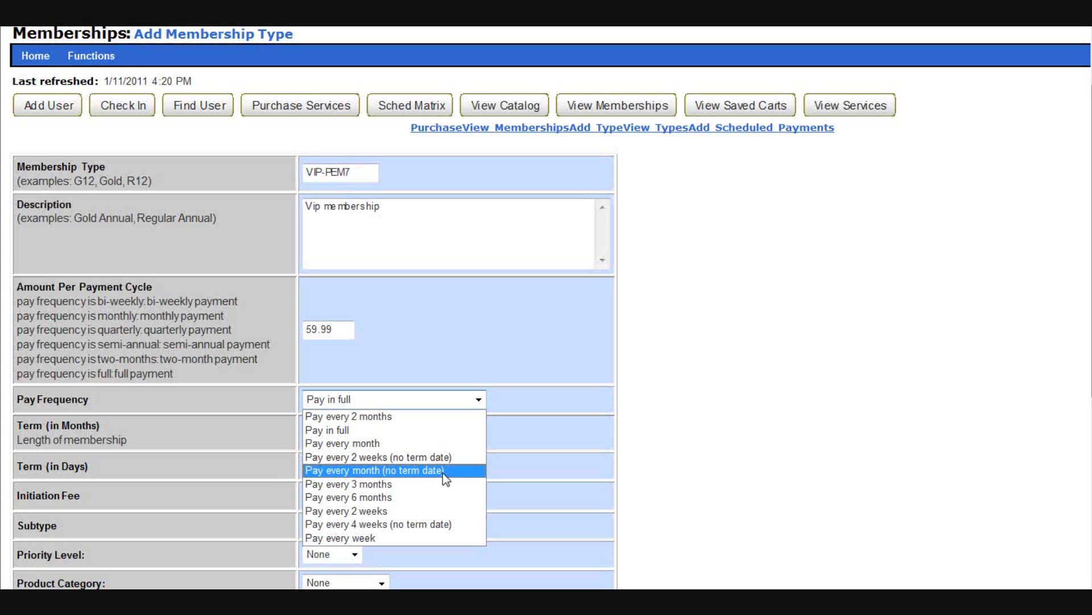
click(382, 444)
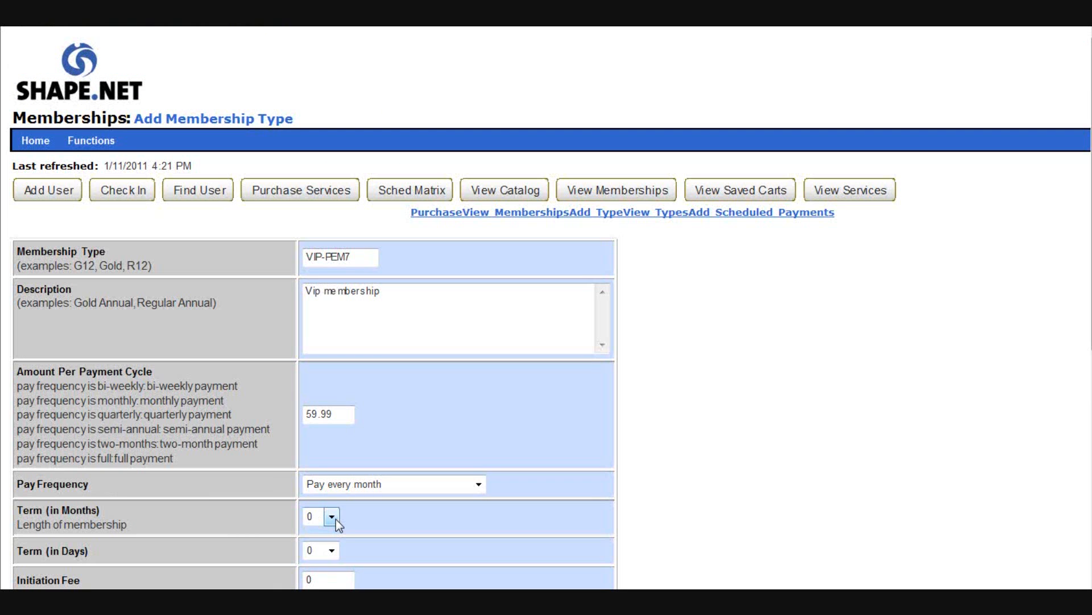
click(334, 518)
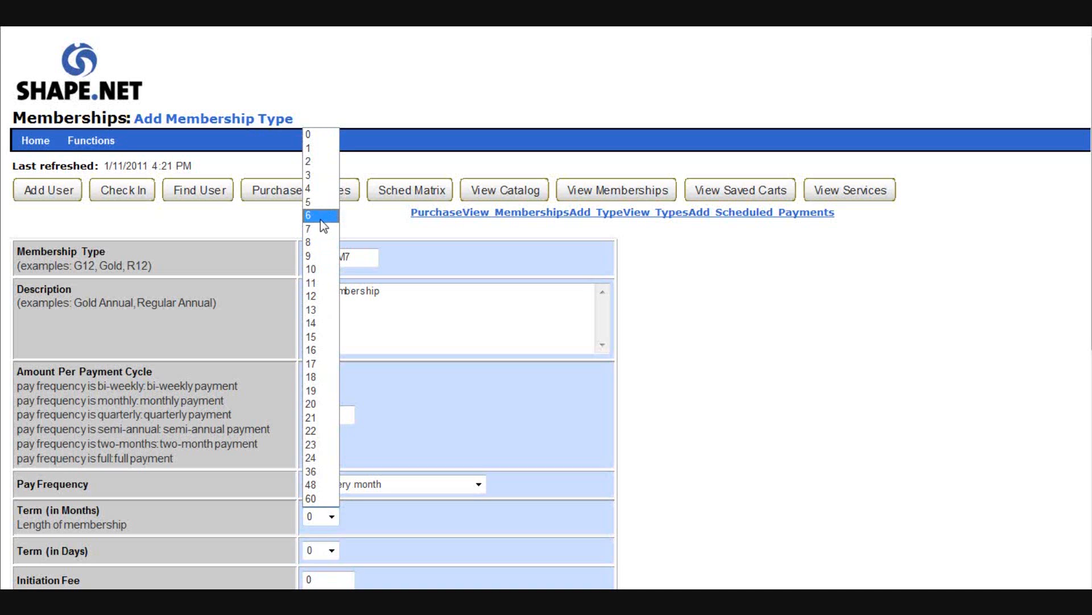
click(316, 293)
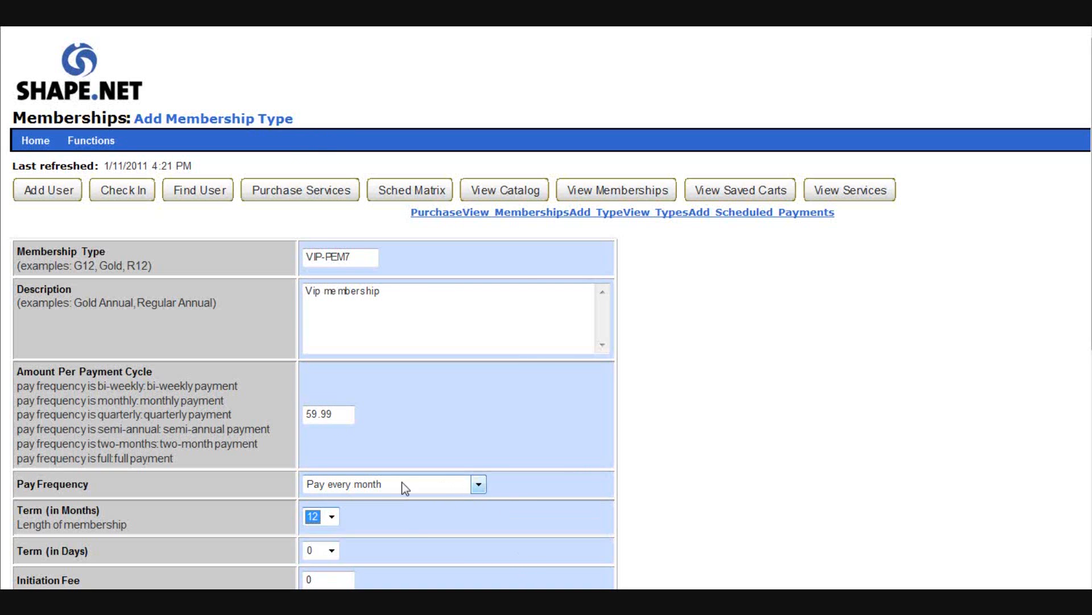
click(480, 486)
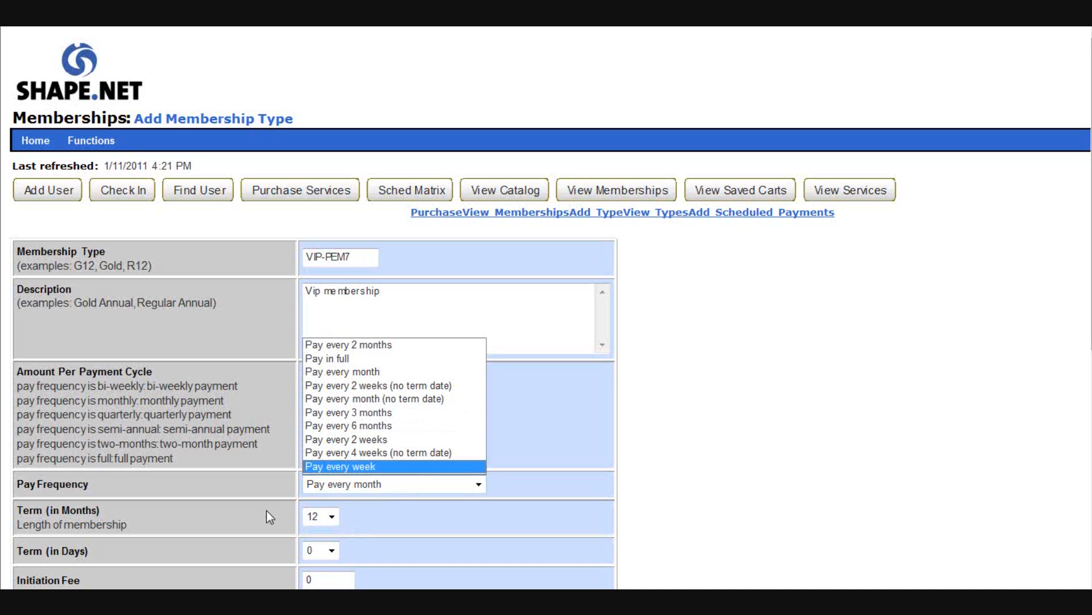
click(448, 518)
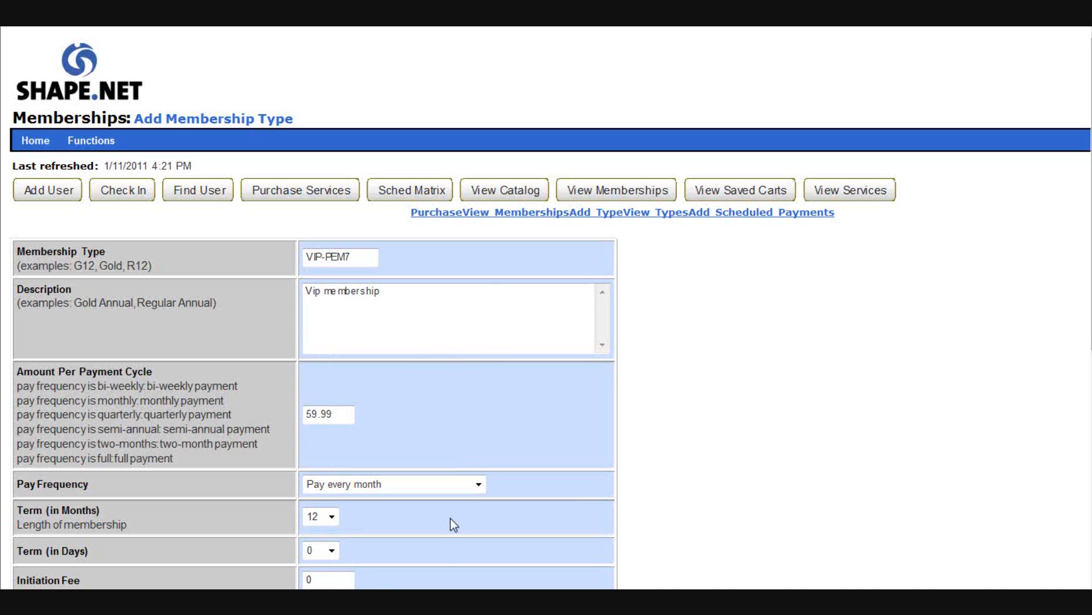
Set the membership type's initiation fee to 15.00
scroll(448, 517, down, 3)
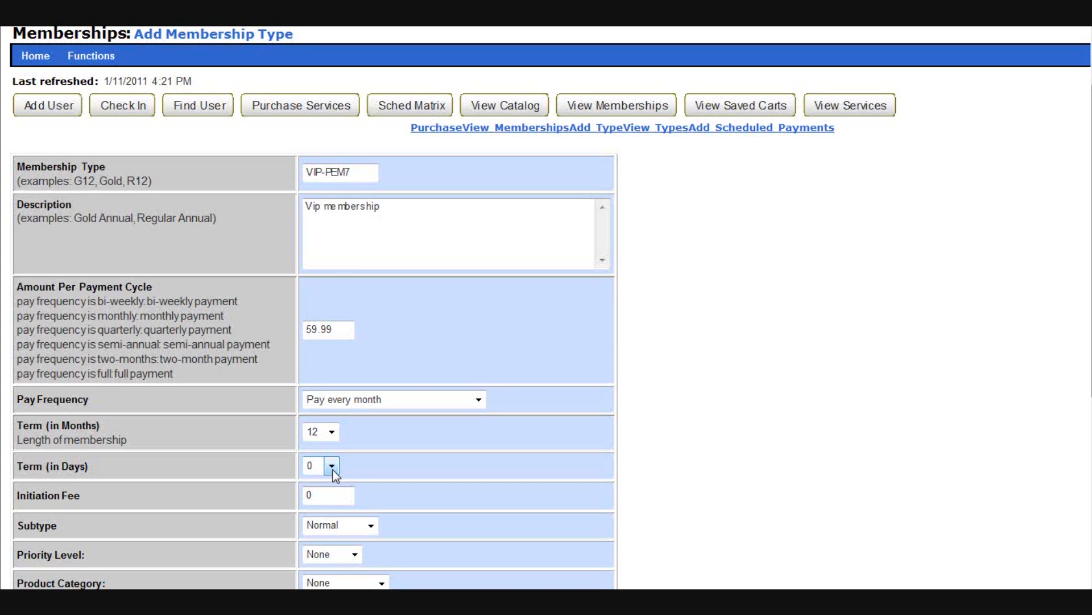
click(339, 495)
drag(340, 495, 290, 498)
text(15.00)
Examine the choices offered for the membership's subtype and priority level
click(372, 526)
click(453, 518)
scroll(453, 518, down, 2)
click(372, 441)
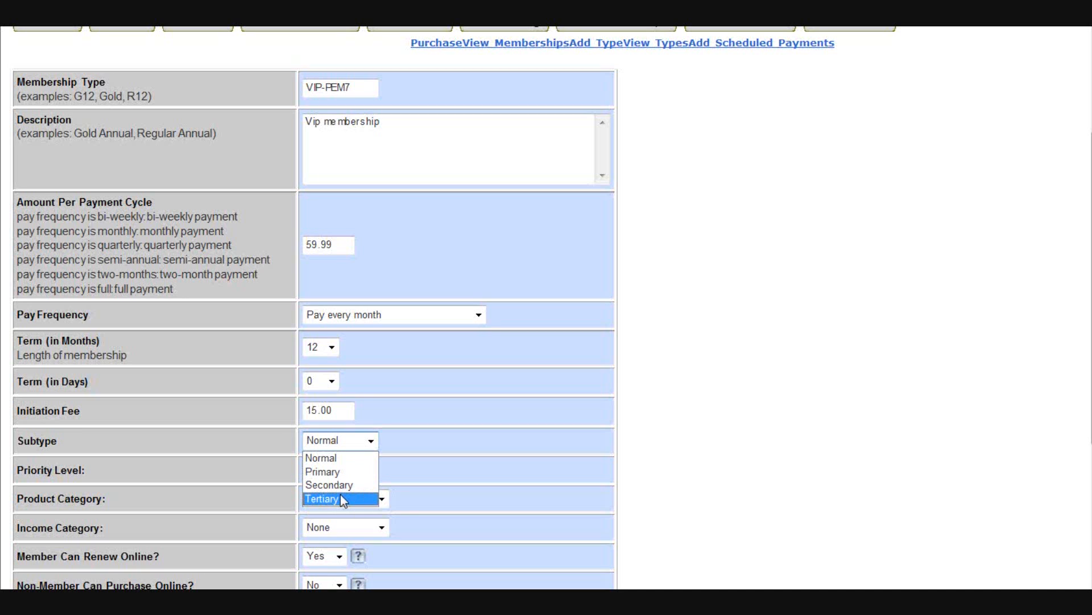
click(459, 493)
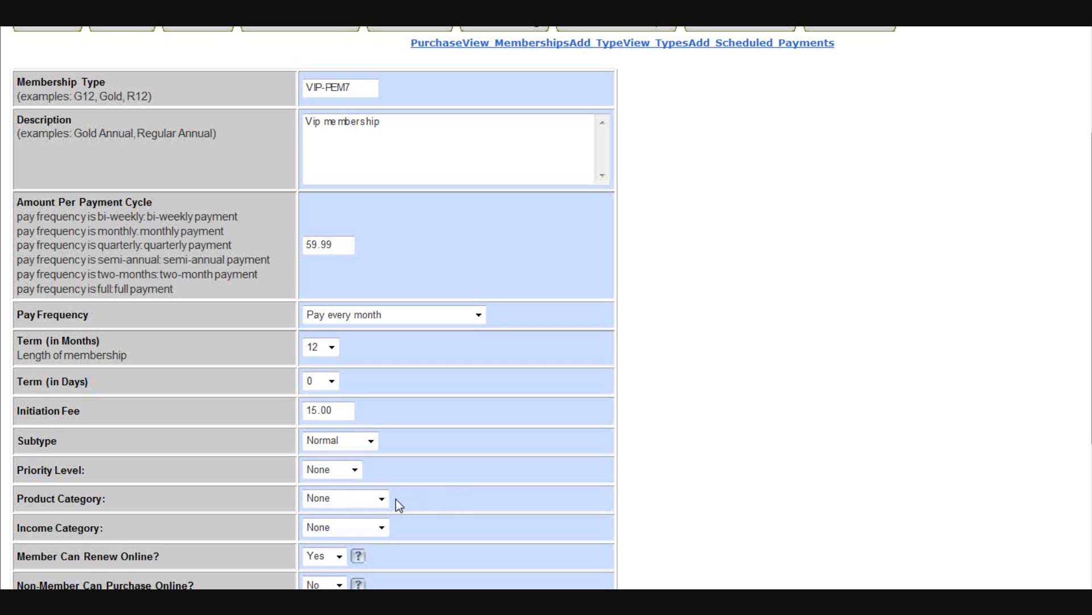
click(354, 470)
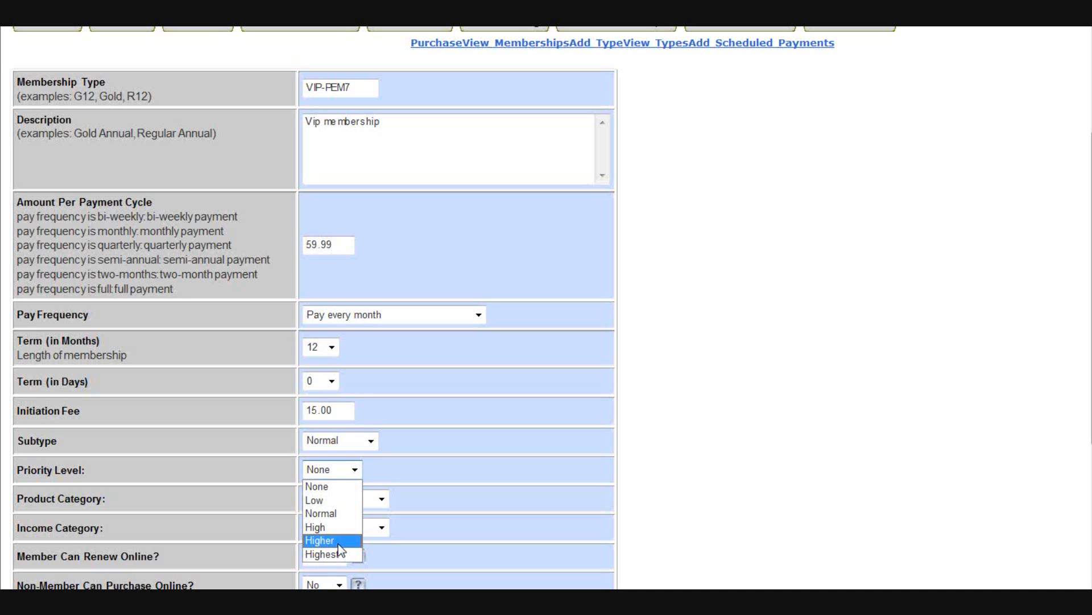
click(445, 507)
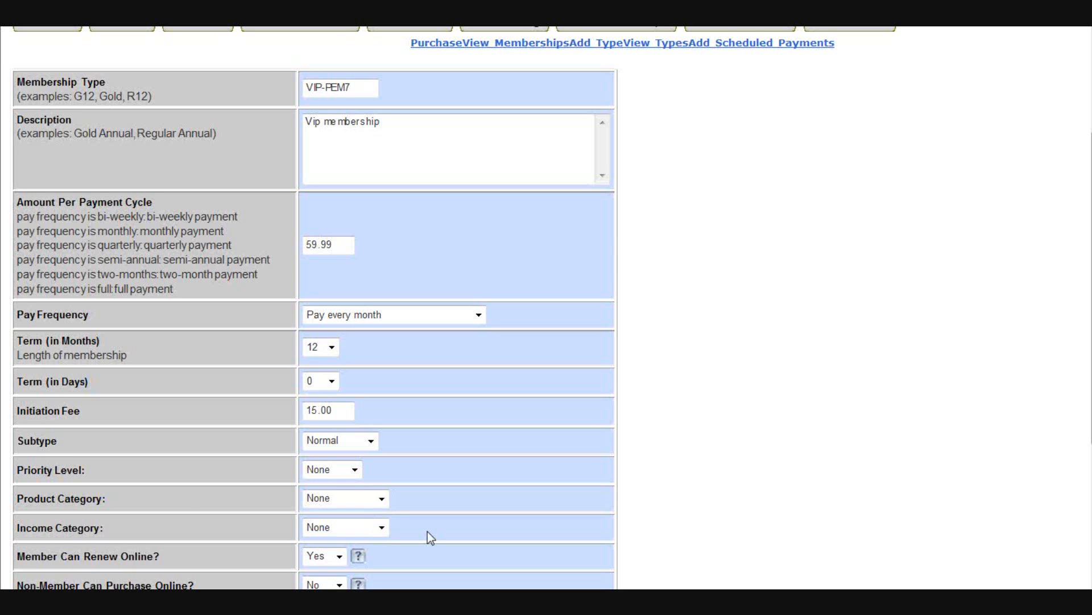
Check the remaining options, submit the new membership type, and review its saved details
scroll(412, 531, down, 3)
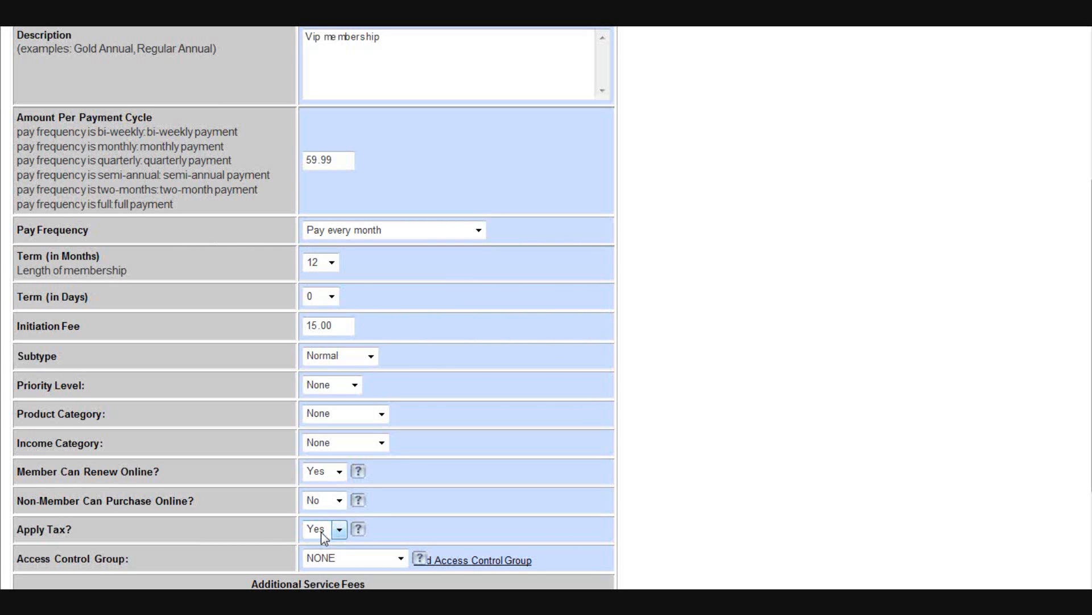
scroll(517, 527, down, 3)
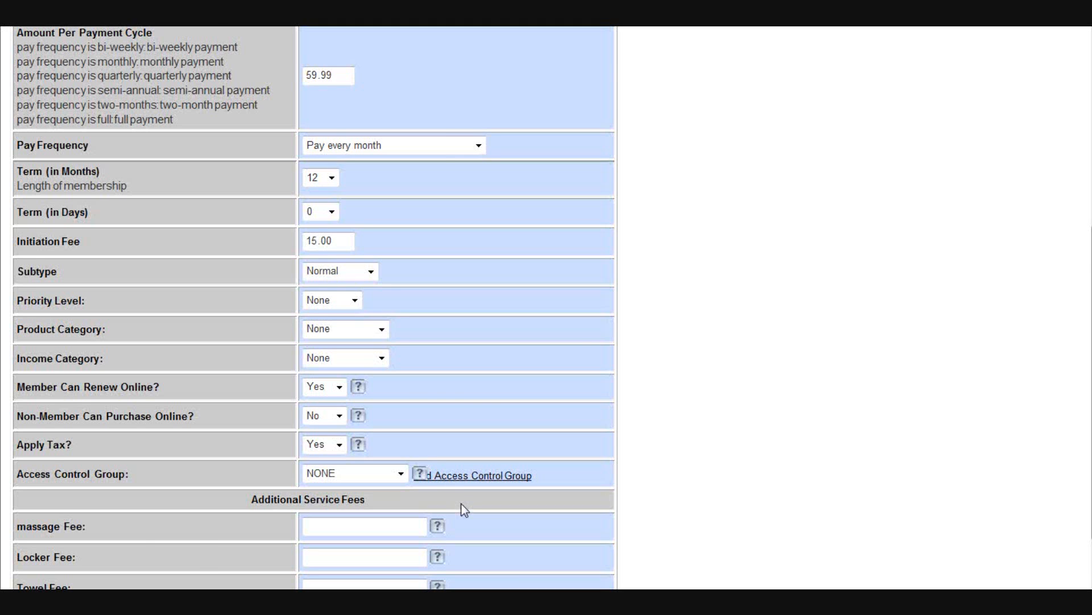
scroll(461, 504, down, 2)
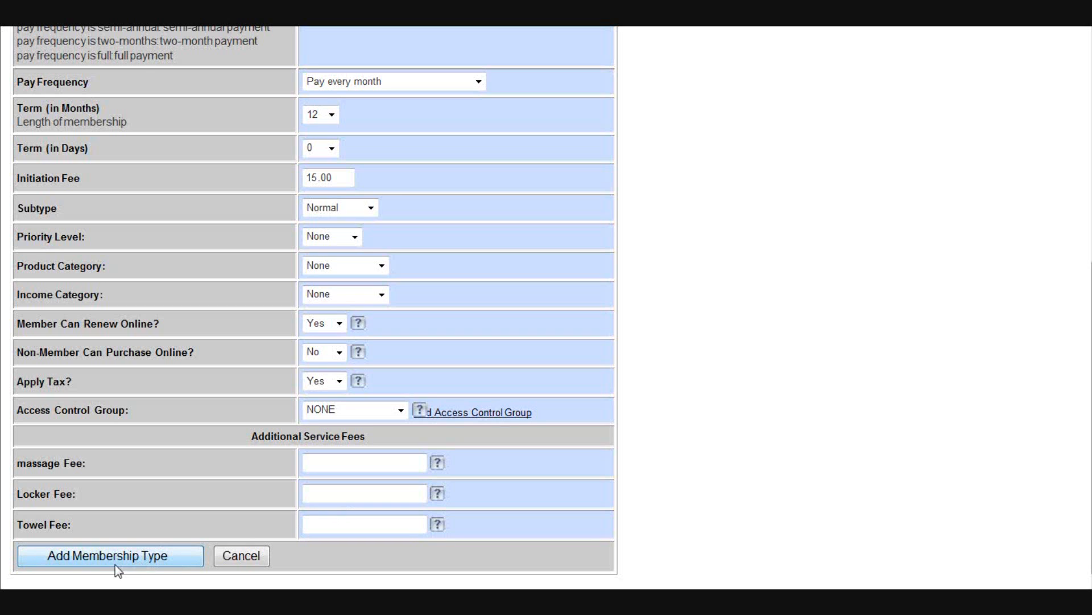
click(84, 553)
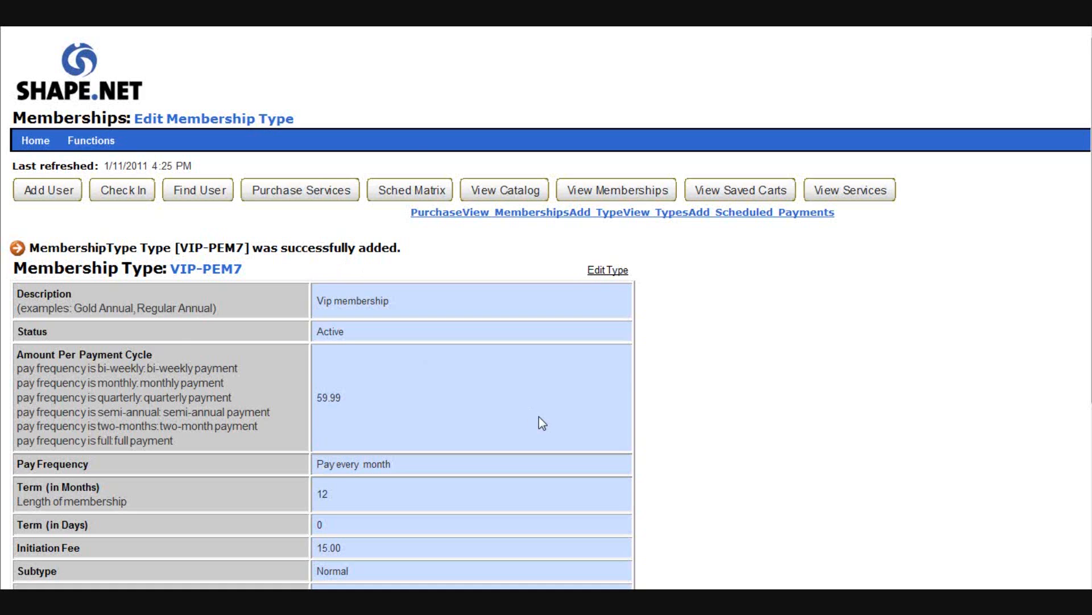
scroll(538, 417, down, 5)
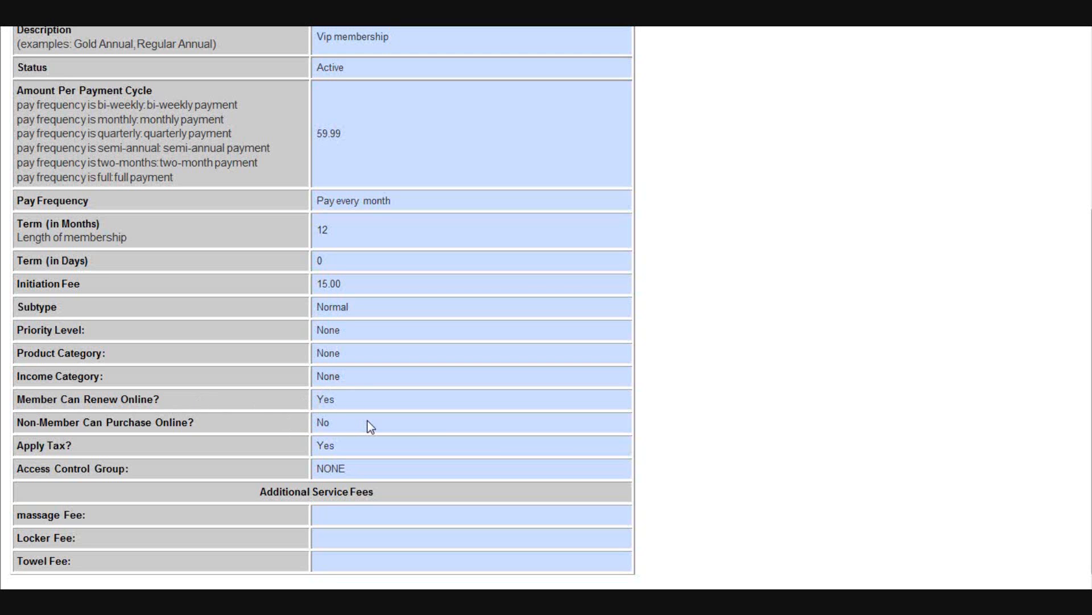
scroll(425, 451, up, 5)
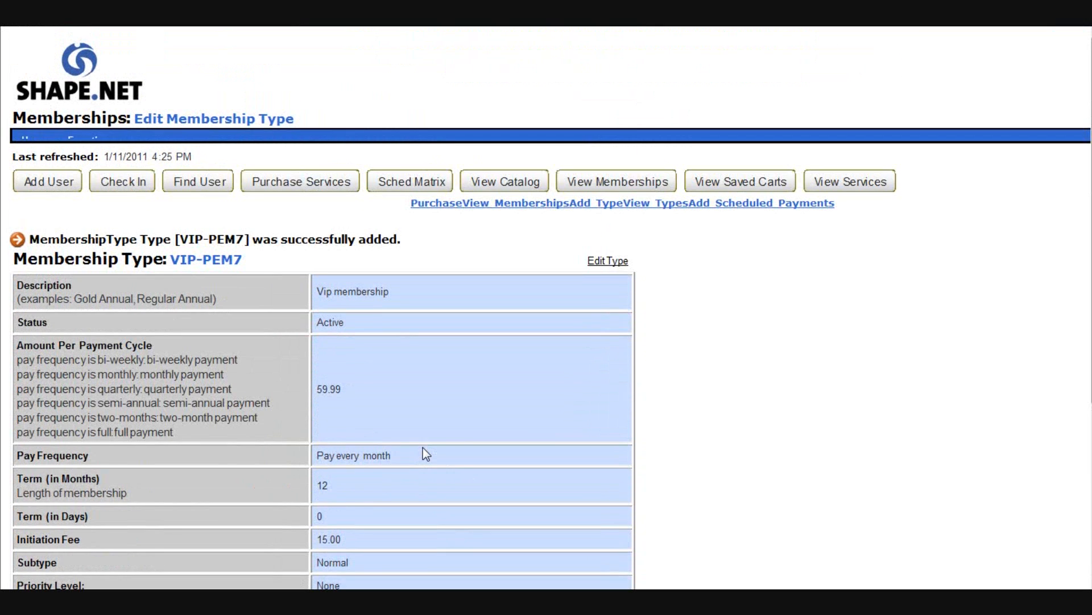